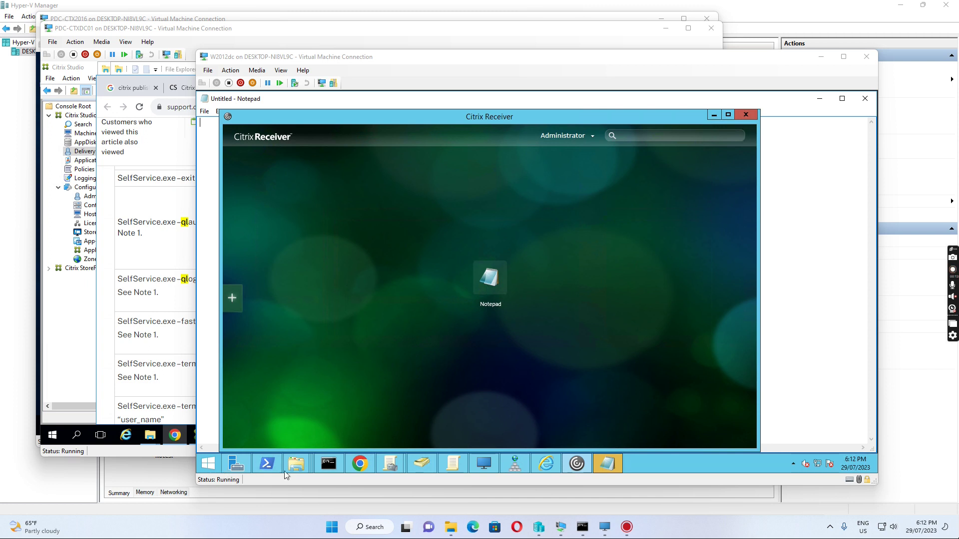
- Go to Control Panel from the policy folder window's Explorer address bar
mouse_move(296, 463)
left_click(363, 414)
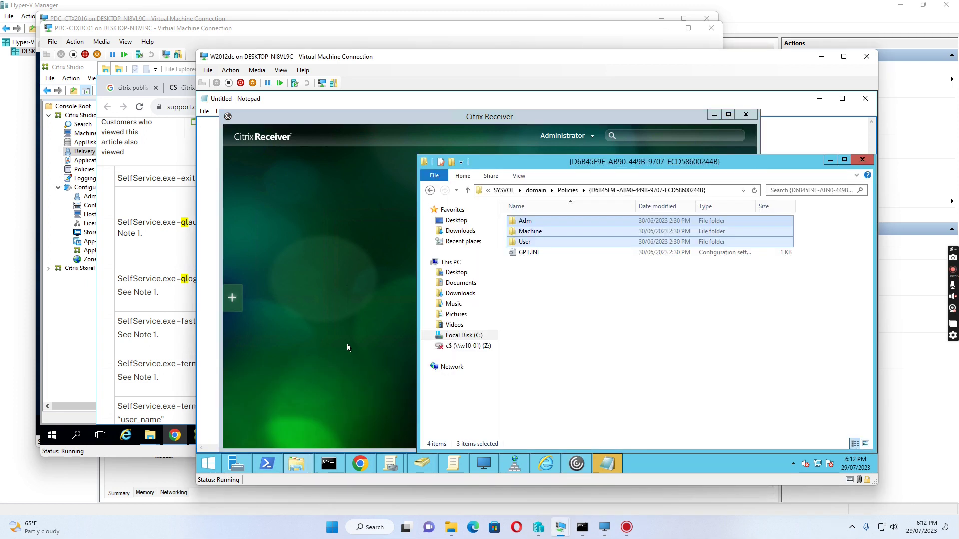
left_click(589, 190)
type("contr")
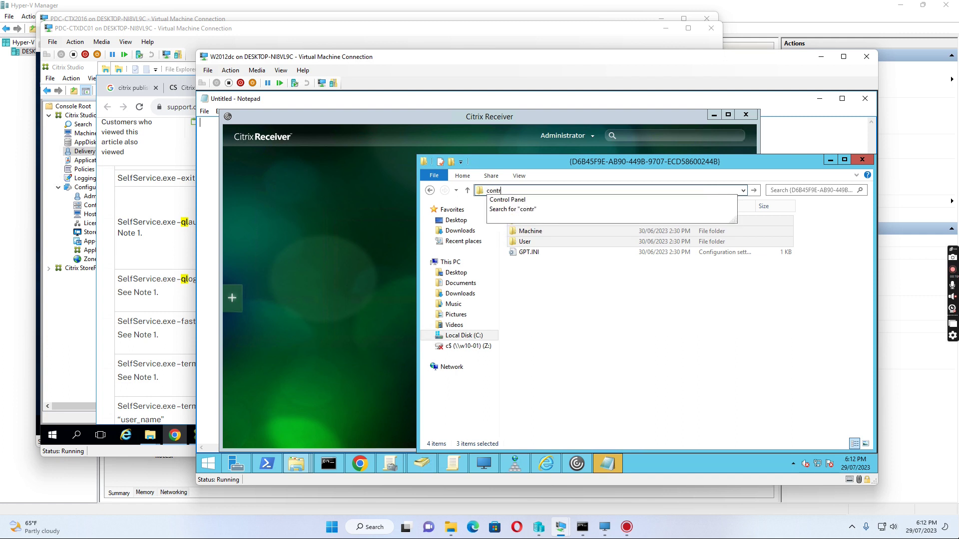
type("ol panel")
key("Return")
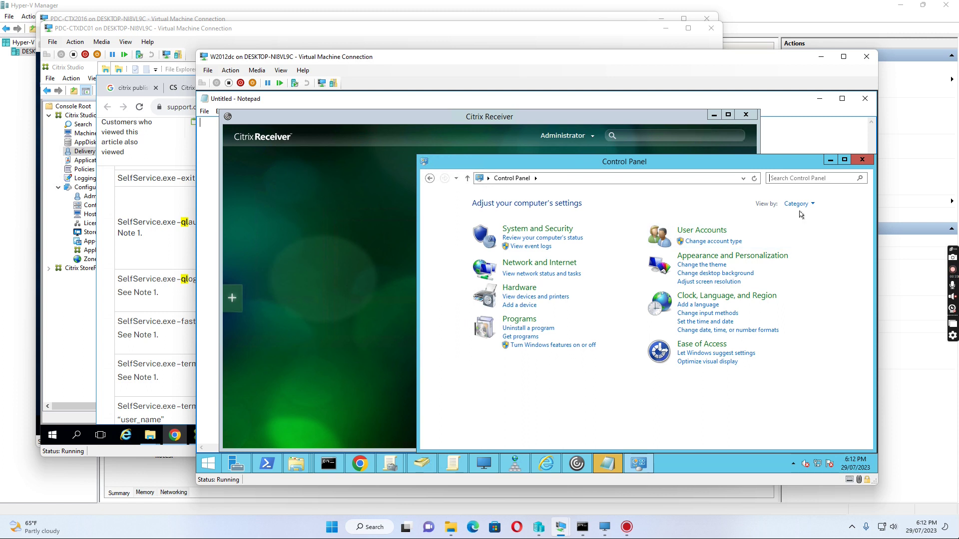
- View Control Panel as Small icons and select Citrix Receiver 4.12 in Programs and Features
left_click(798, 203)
left_click(811, 241)
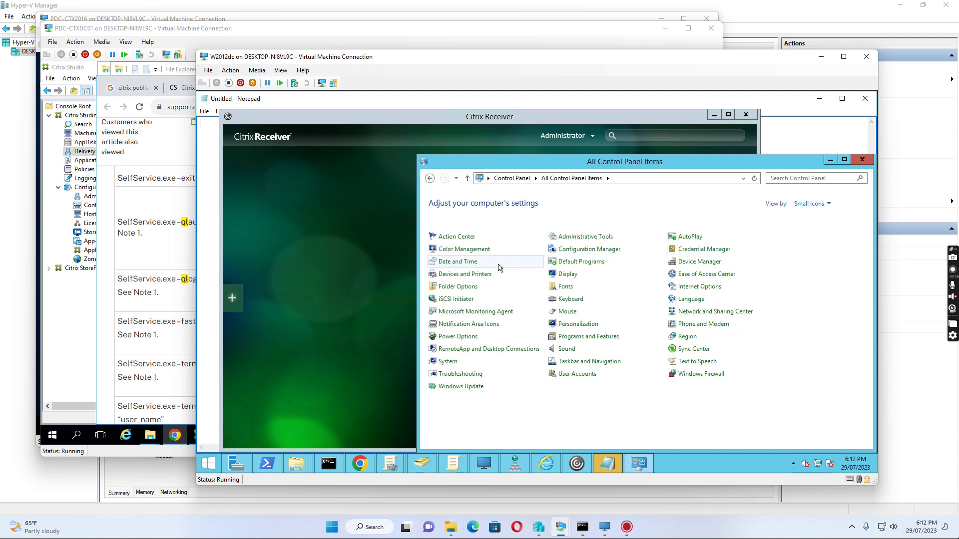
left_click(580, 339)
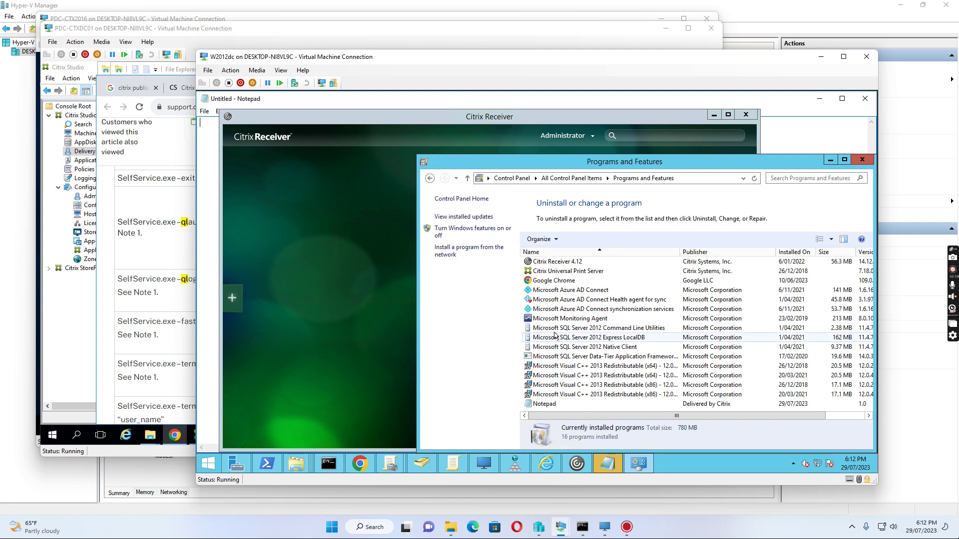
left_click(575, 264)
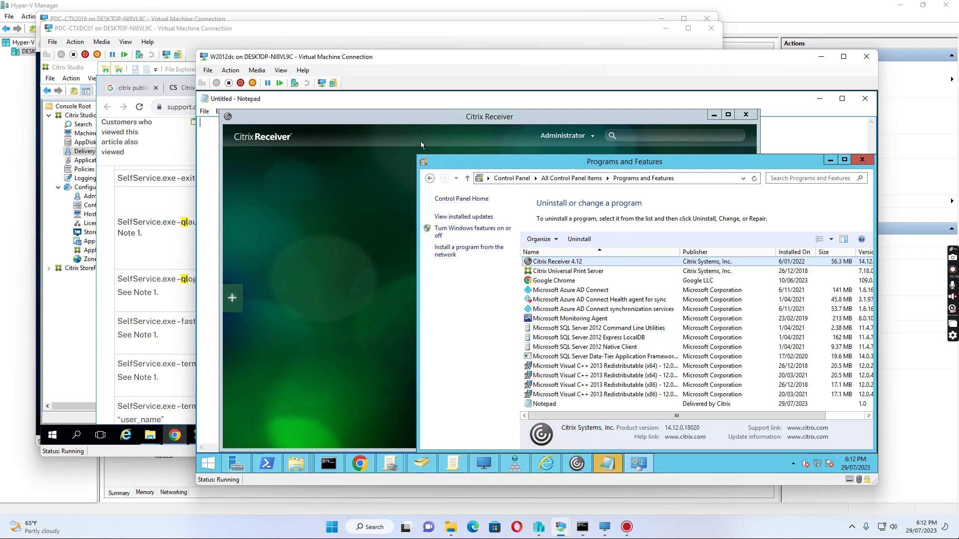
left_click(403, 121)
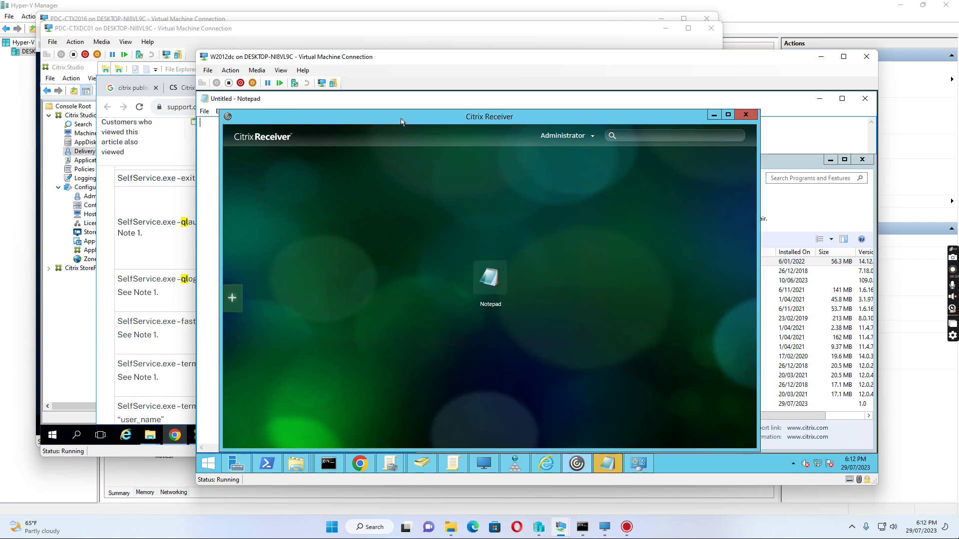
left_click(593, 136)
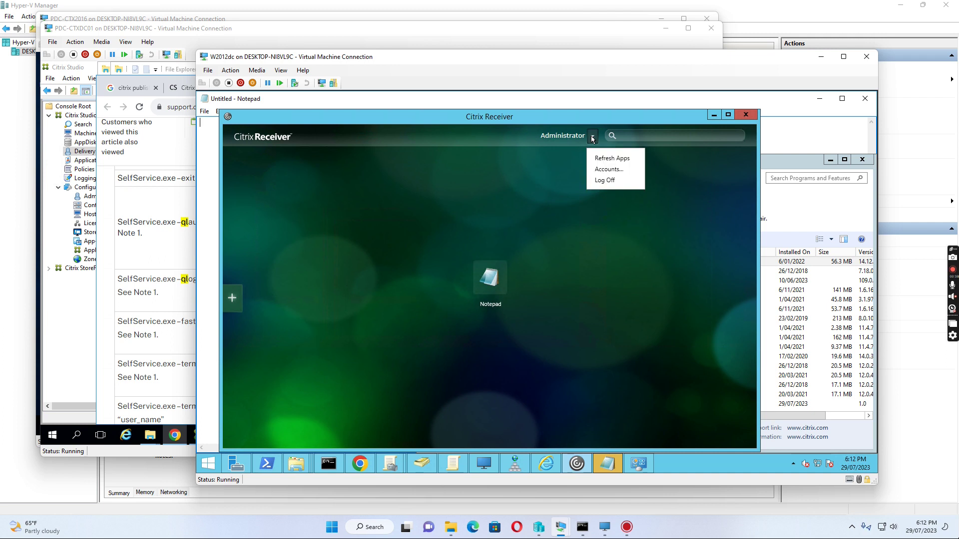
left_click(608, 170)
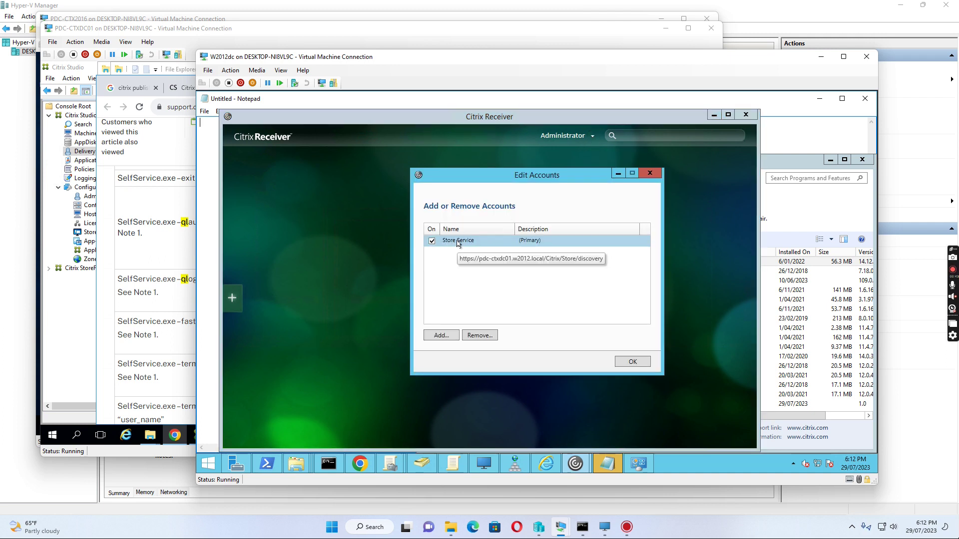
left_click(442, 337)
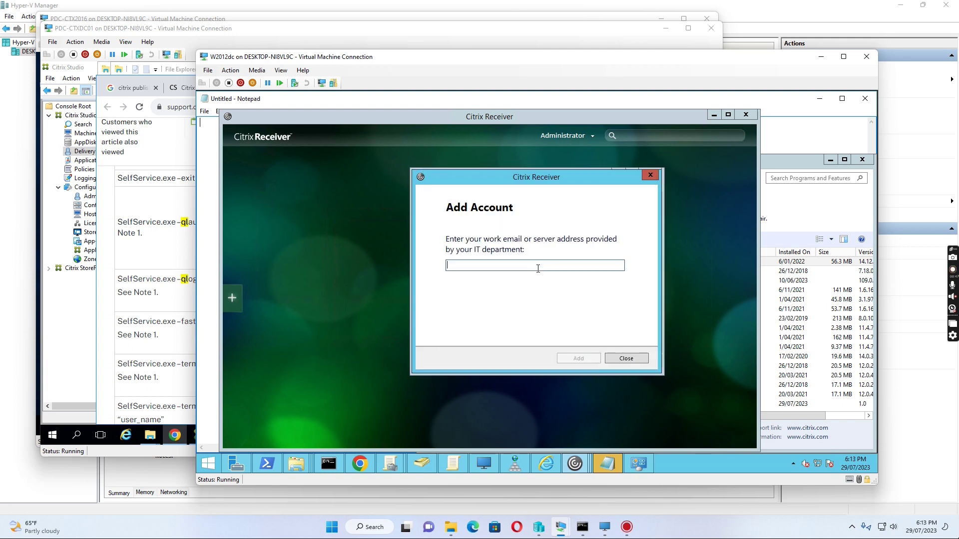
type("https://")
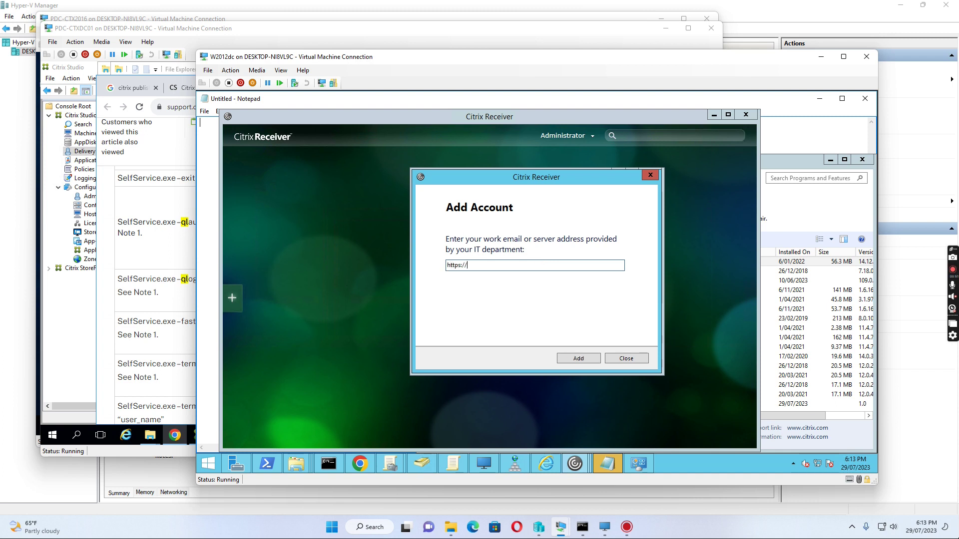
type("pdc-ct")
type("xd01.w2012.local/")
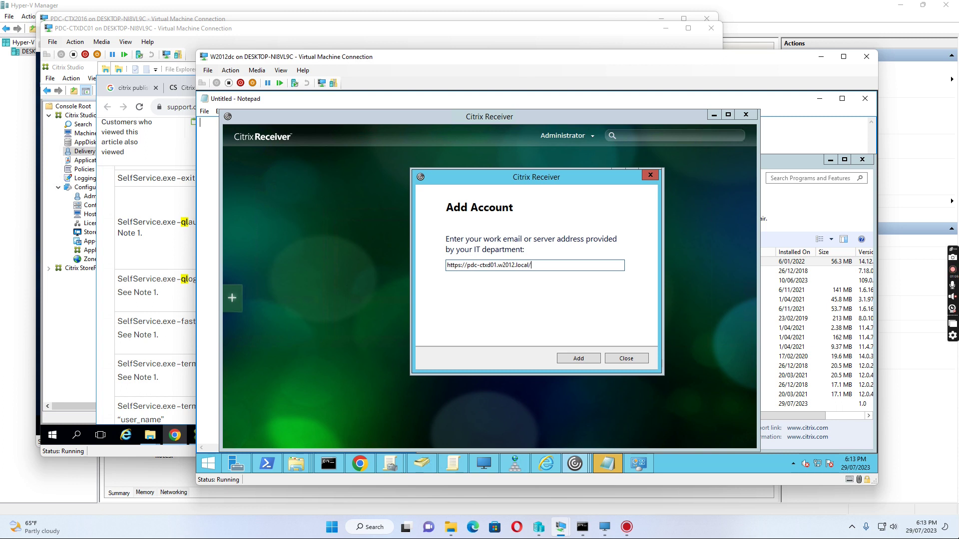
type("citrix/store/discovery")
left_click_drag(587, 266, 451, 258)
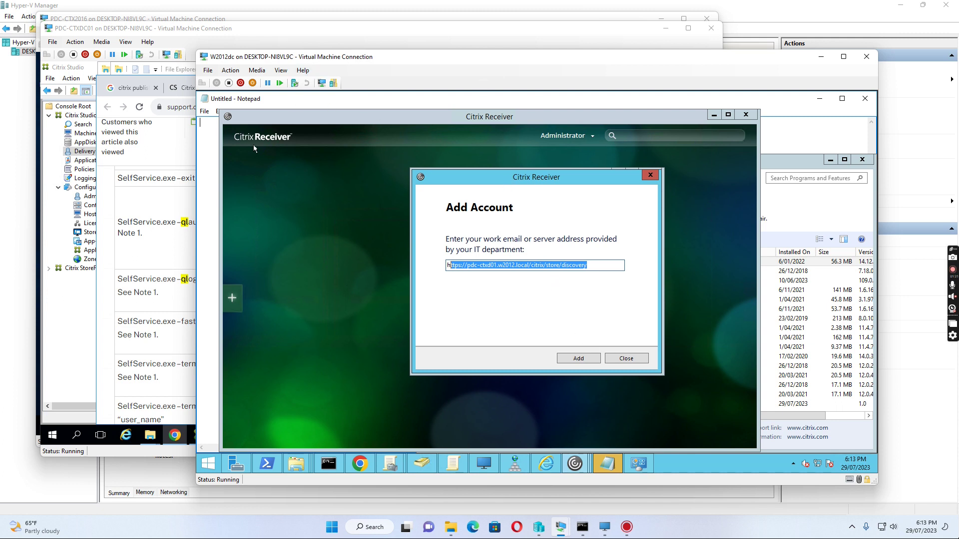
left_click(628, 359)
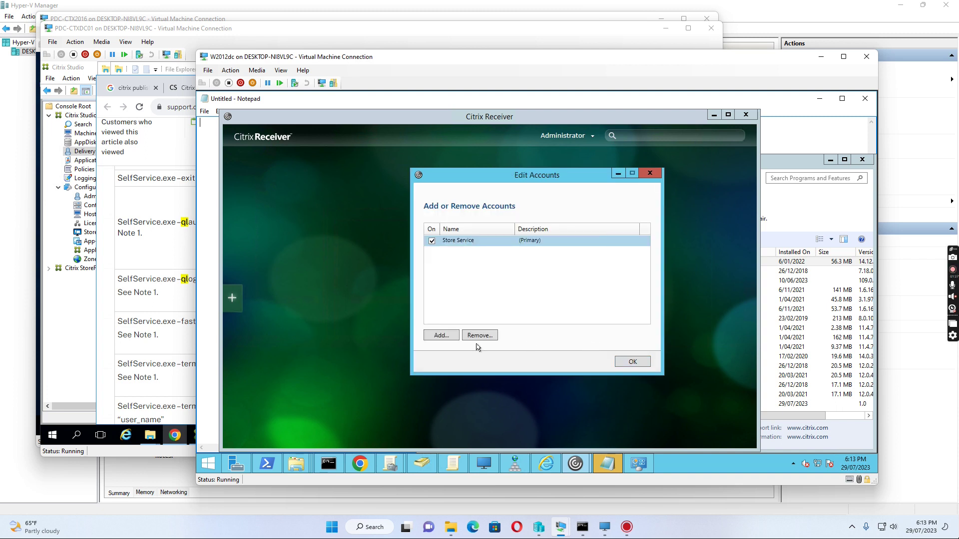
left_click(633, 362)
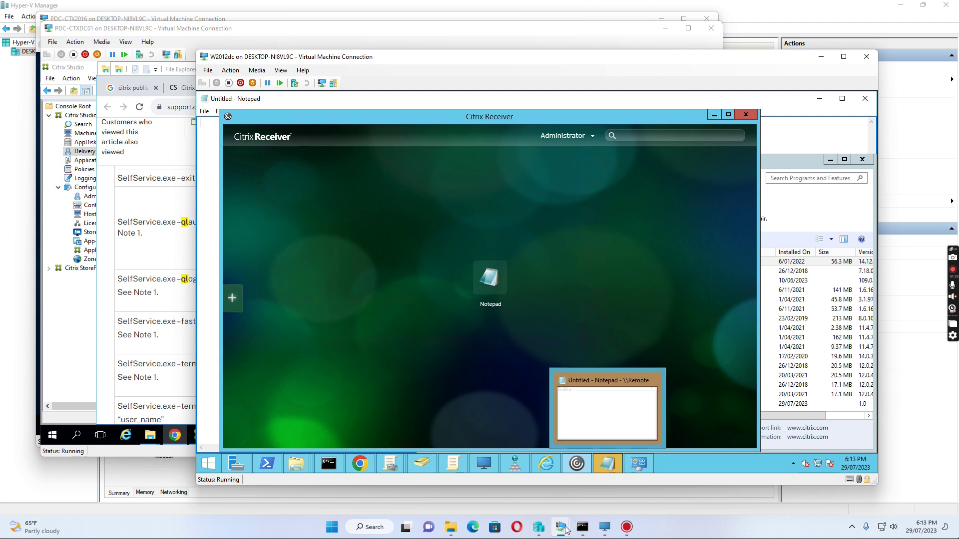
- On PDC-CTXDC01, close Chrome, minimize Explorer, view Studio's Applications, then return to W2012dc
mouse_move(563, 531)
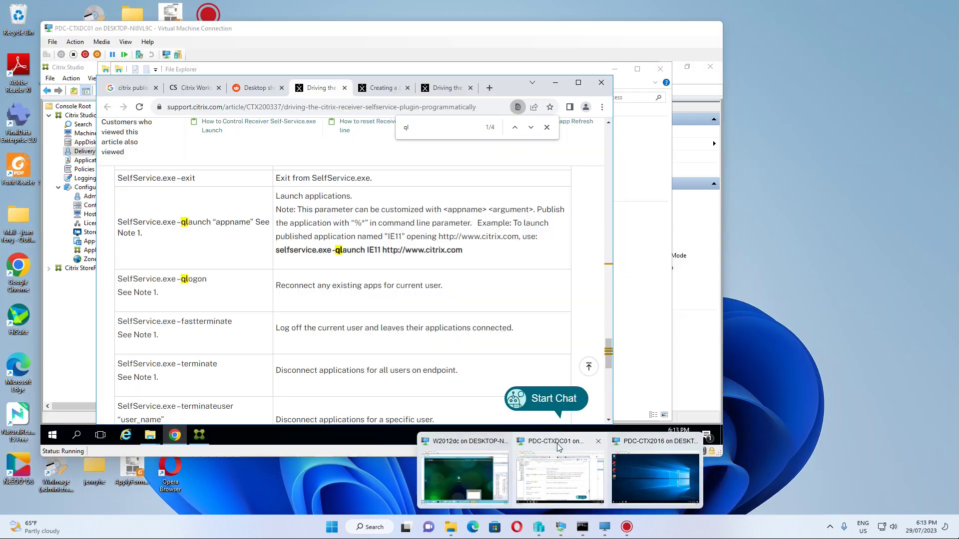
left_click(564, 446)
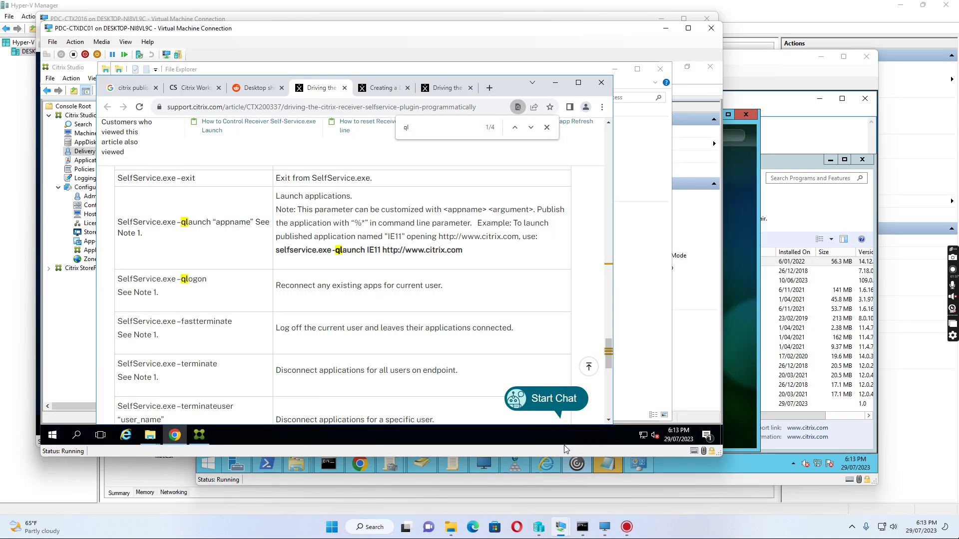
left_click(601, 82)
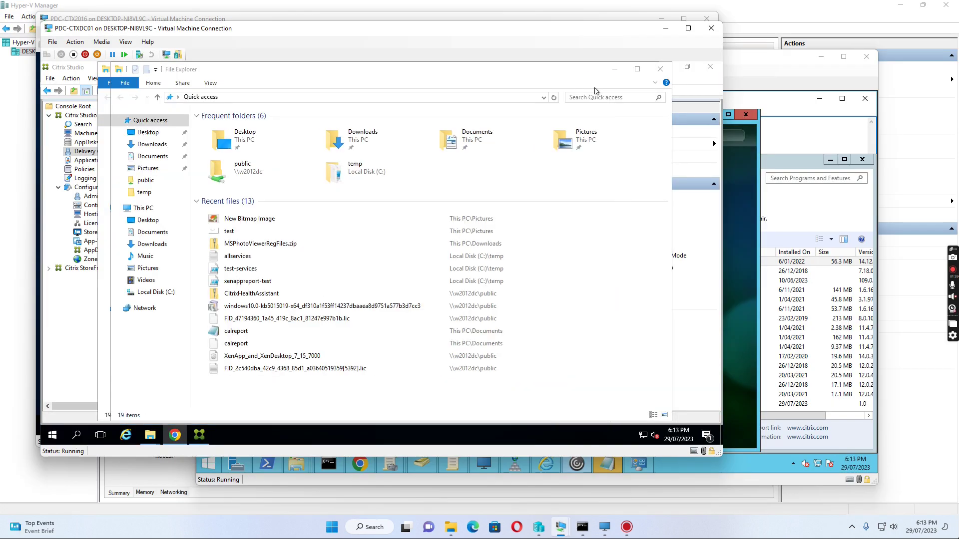
left_click_drag(620, 66, 607, 66)
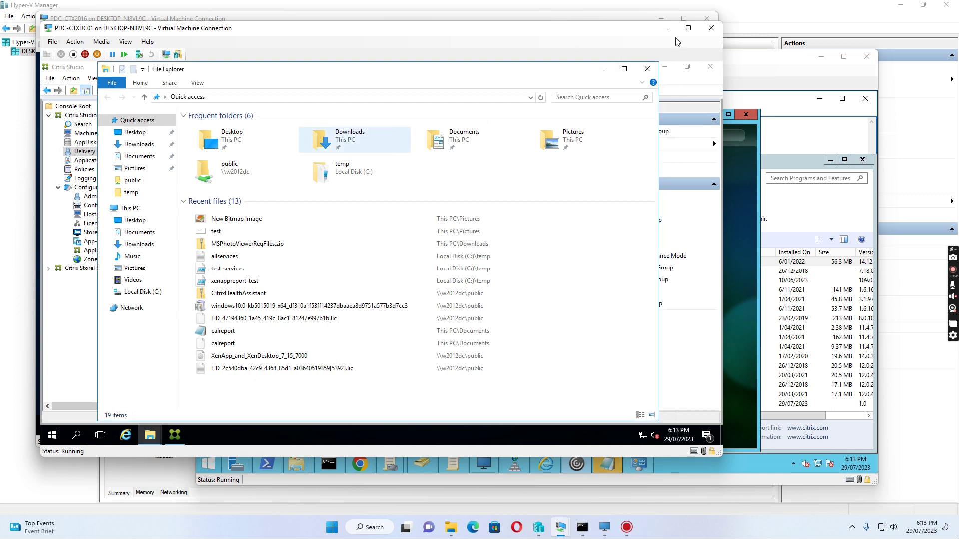
left_click(603, 70)
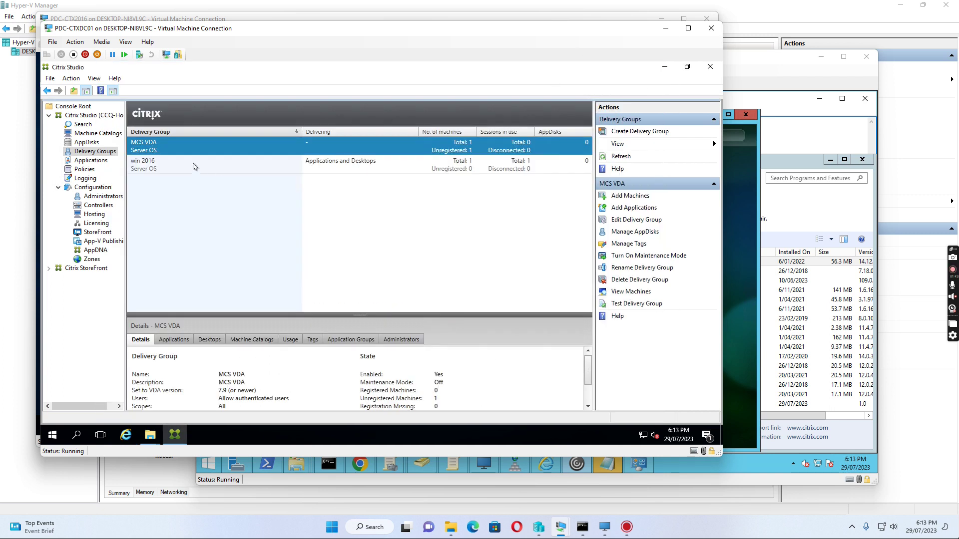
left_click(83, 161)
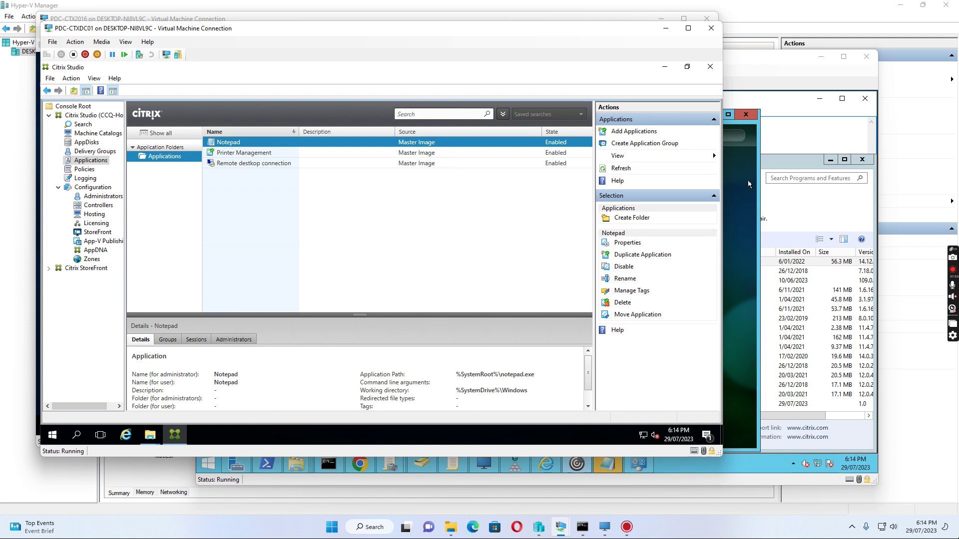
left_click(748, 214)
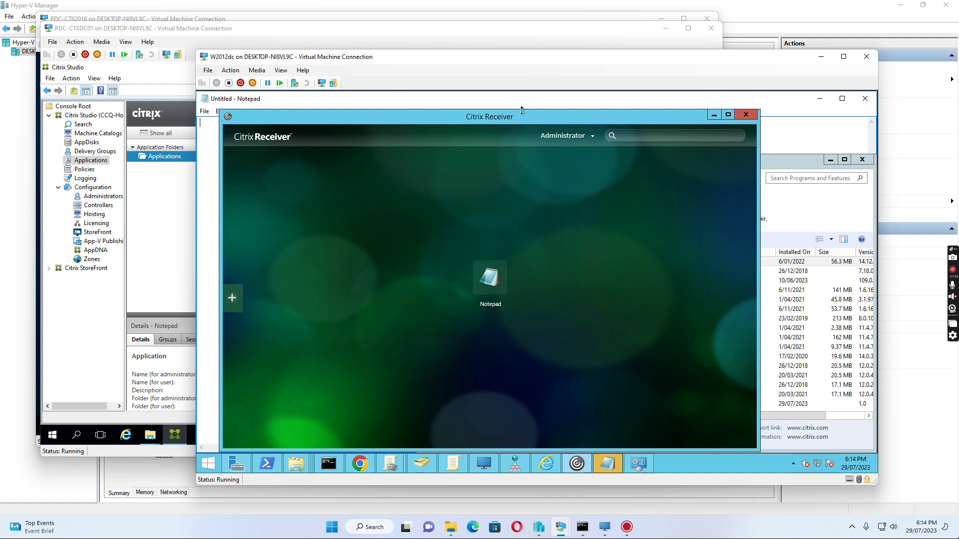
- Browse Receiver's full list of available apps, close it, and minimize Citrix Receiver
left_click_drag(463, 118, 489, 117)
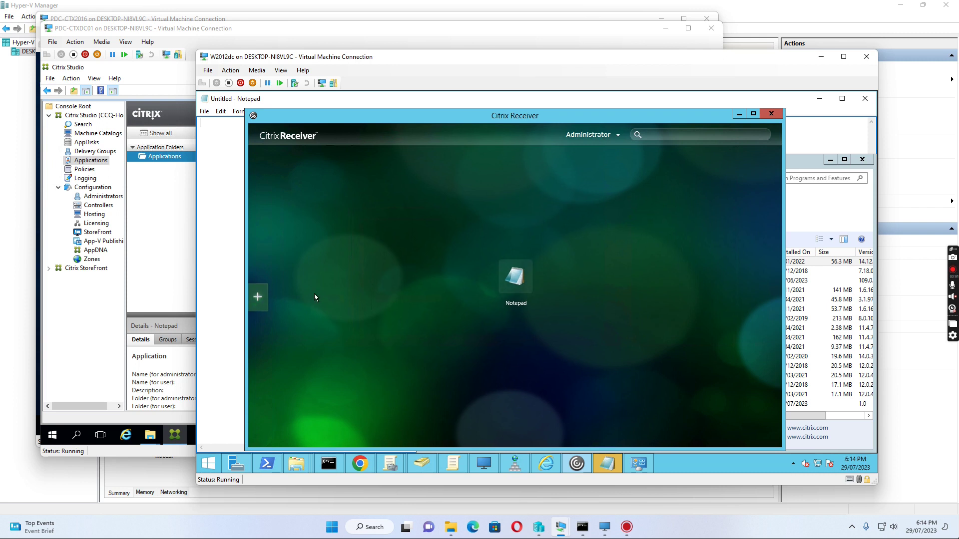
left_click(259, 298)
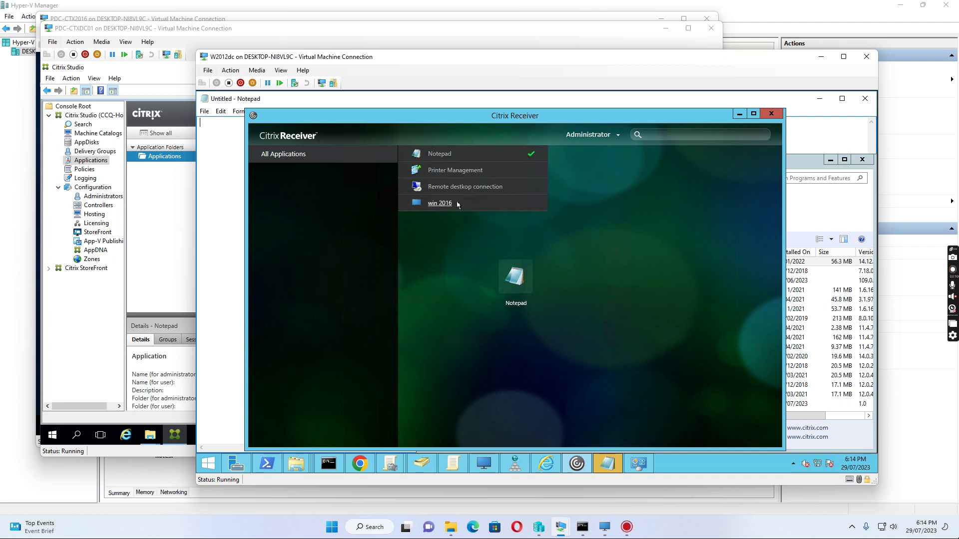
left_click(635, 246)
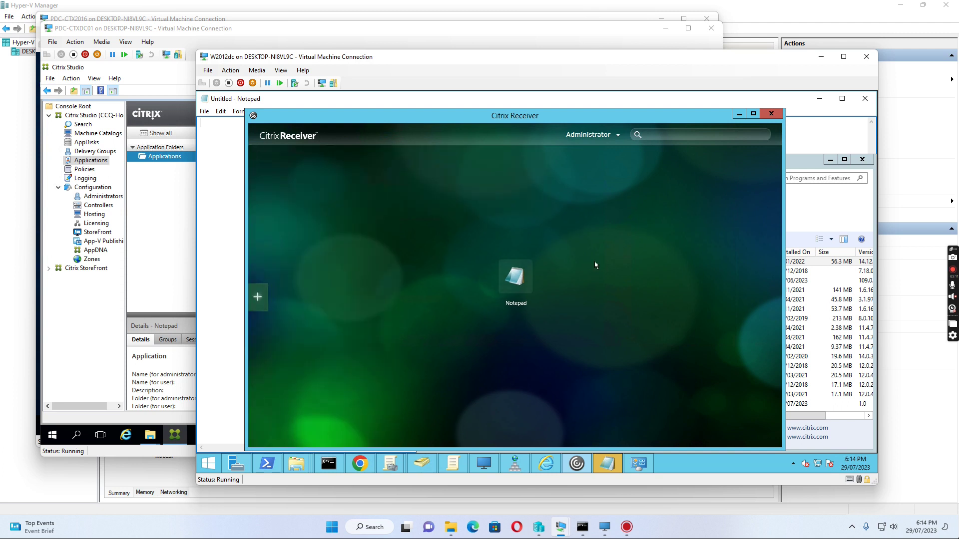
left_click(740, 115)
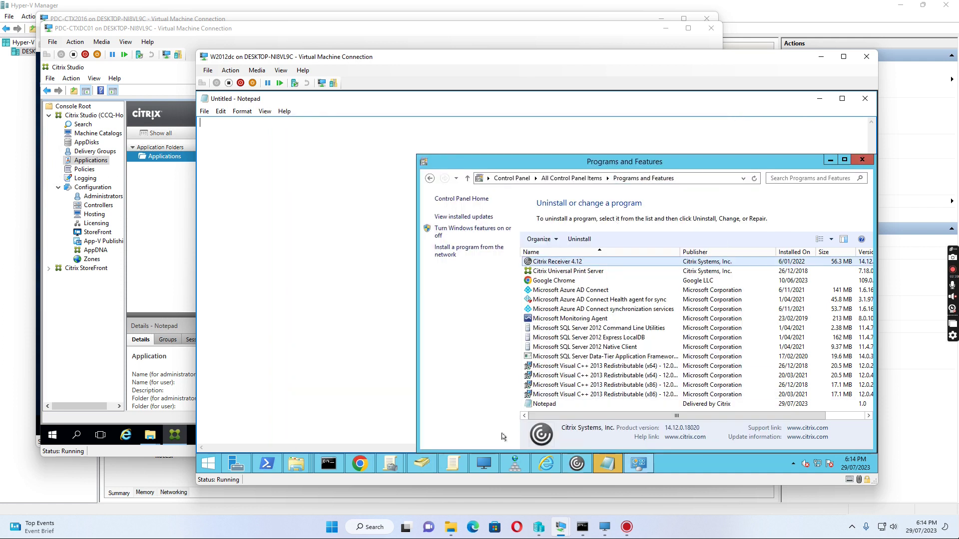
mouse_move(296, 463)
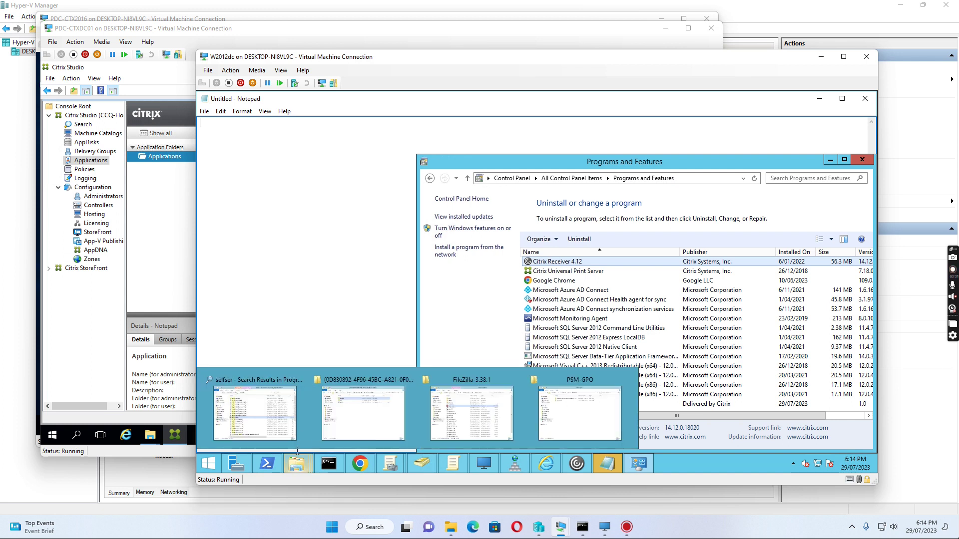
- Copy SelfService.exe's full path from the selfser search results, then minimize Notepad
left_click(253, 381)
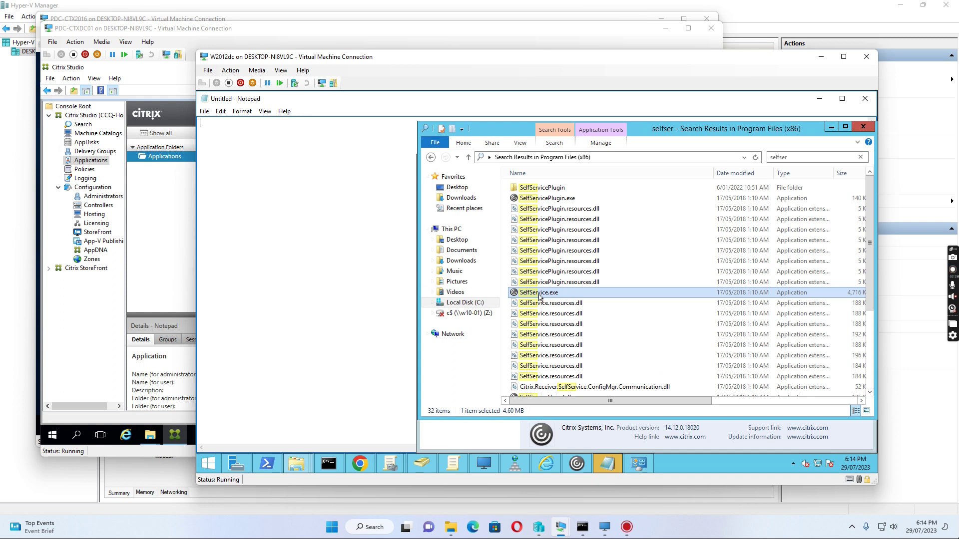
mouse_move(544, 297)
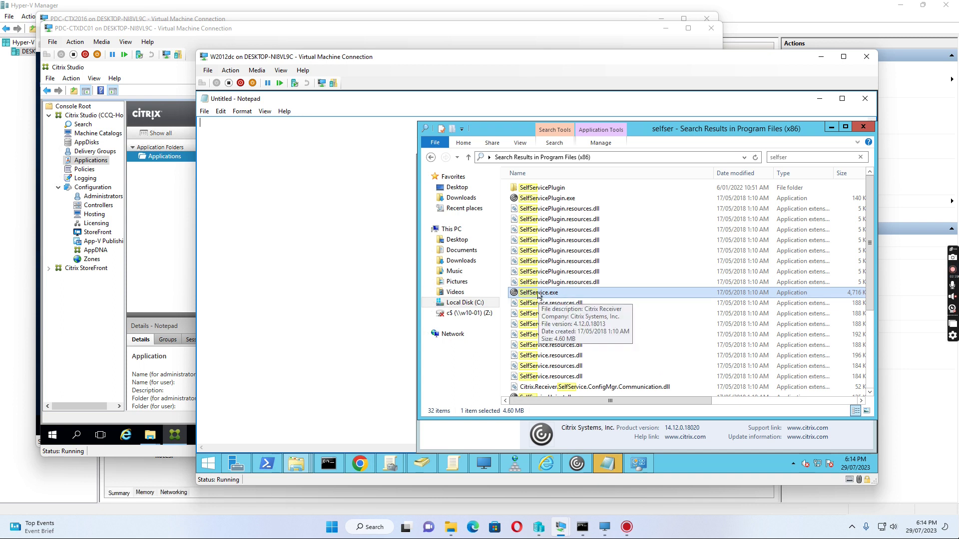
right_click(539, 296)
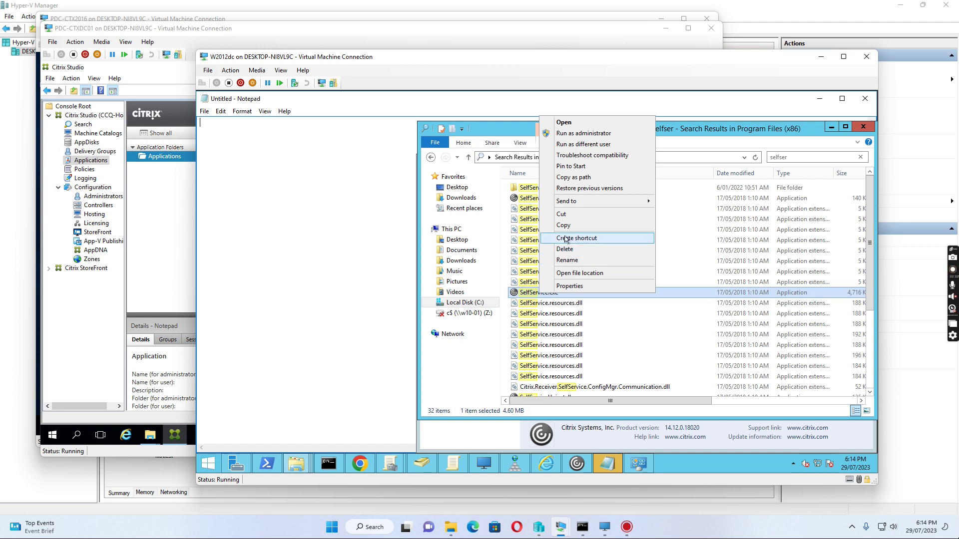
left_click(574, 178)
left_click(815, 103)
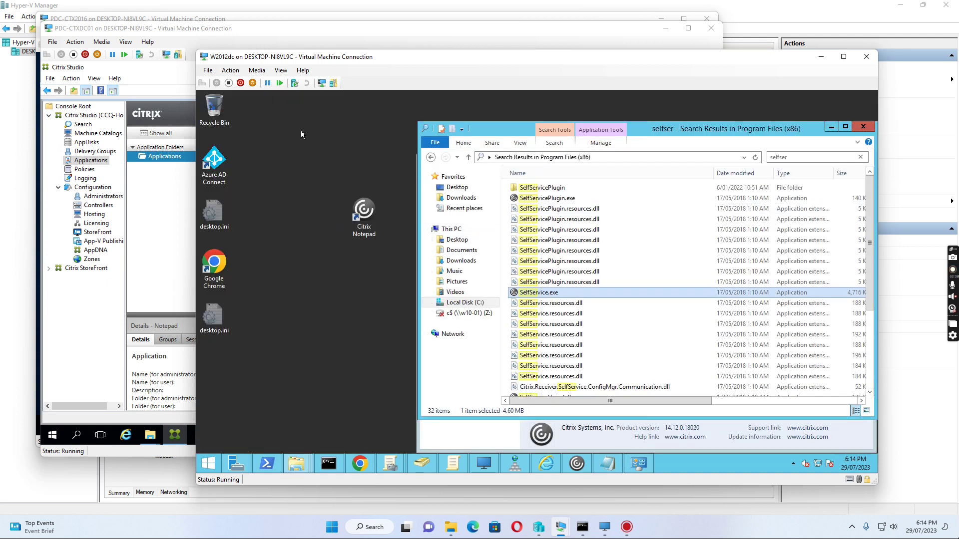
- Start a new desktop shortcut targeting the SelfService.exe path with -qlaunch notepad
right_click(301, 134)
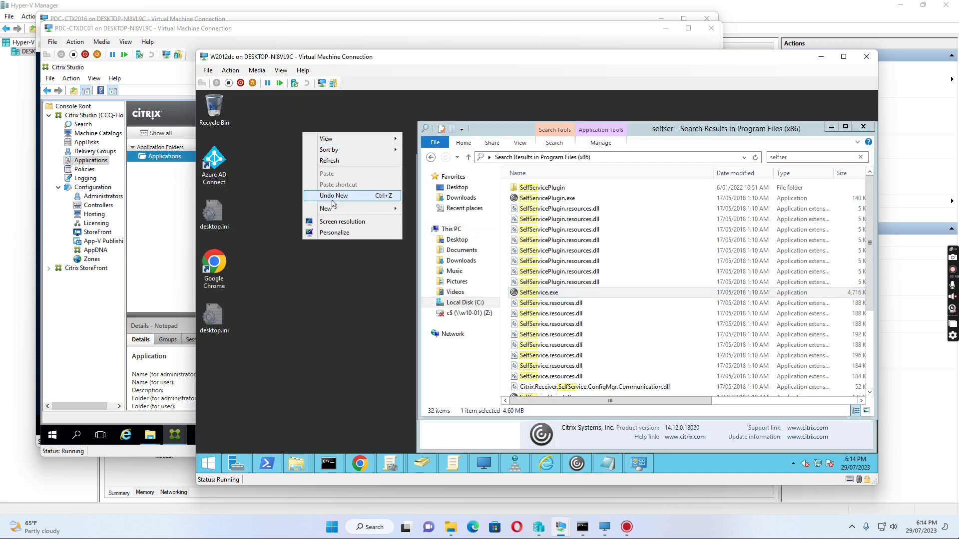
mouse_move(333, 209)
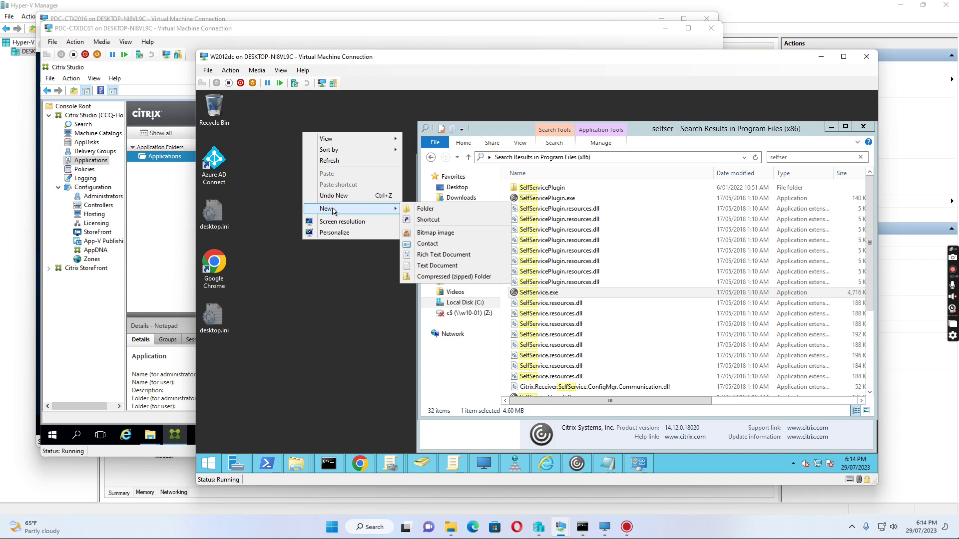
left_click(431, 222)
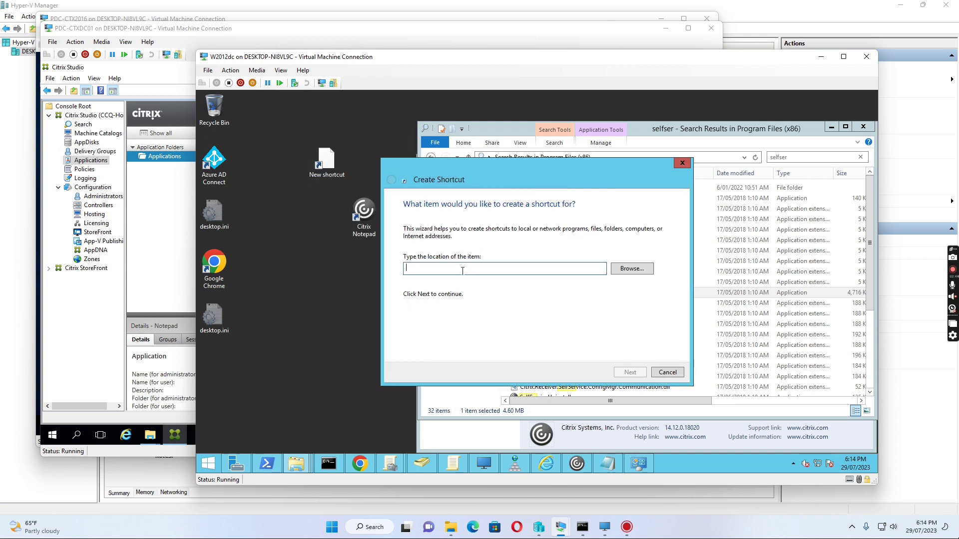
type("\"C:\\Program Files (x86)\\Citrix\\ICA Client\\SelfServicePlugin\\SelfService.exe\"")
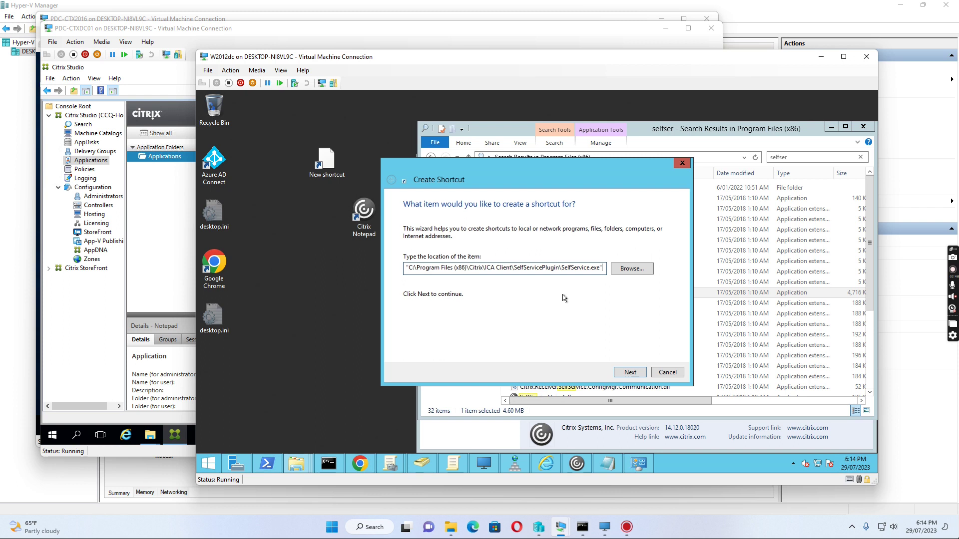
type("-")
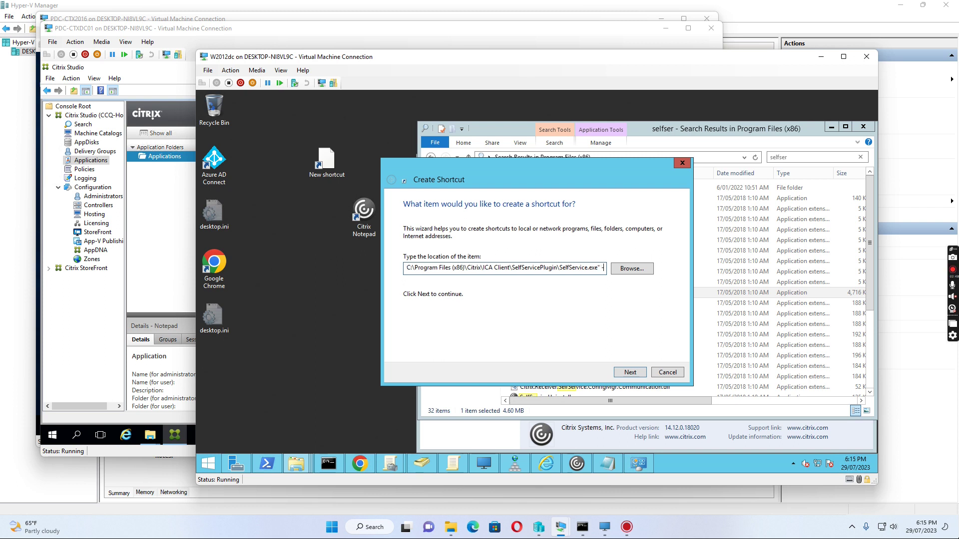
type("qla")
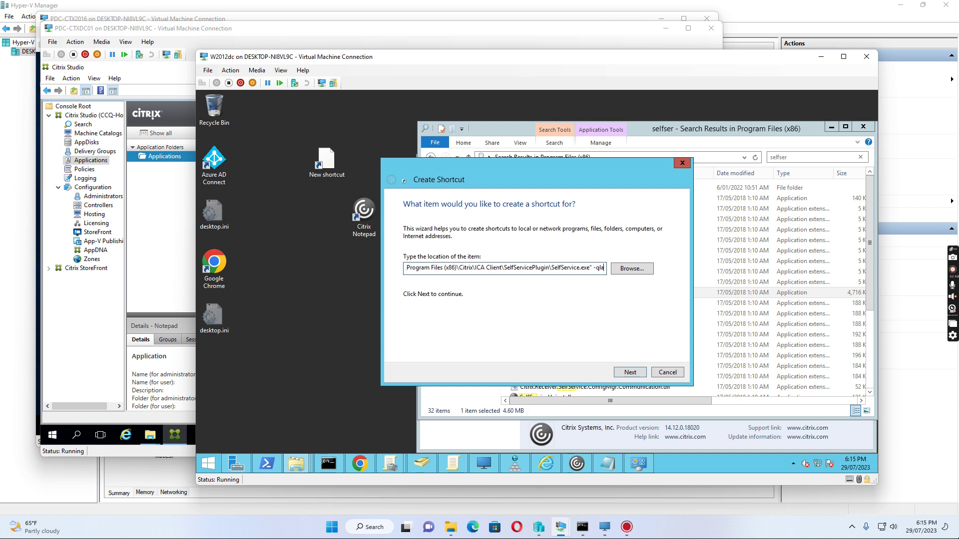
type("unch")
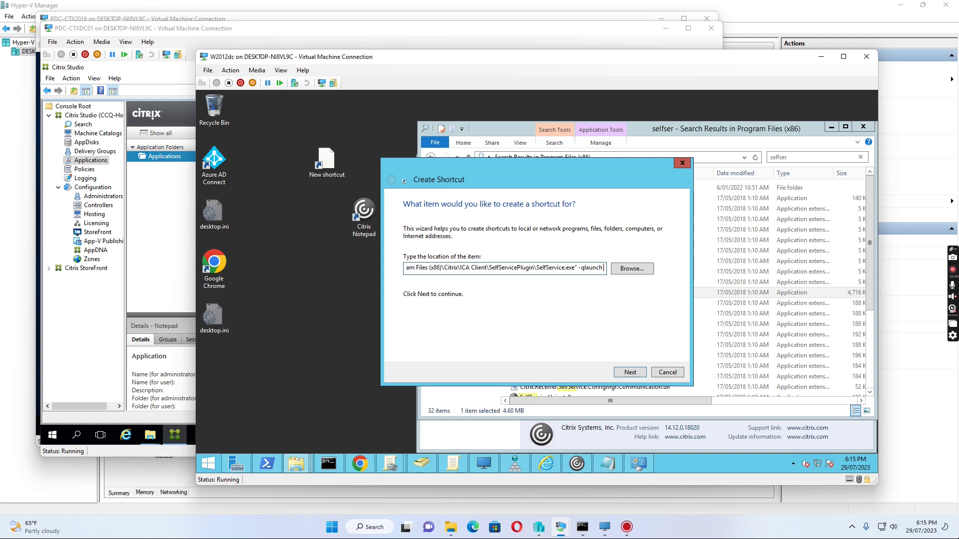
type(" not")
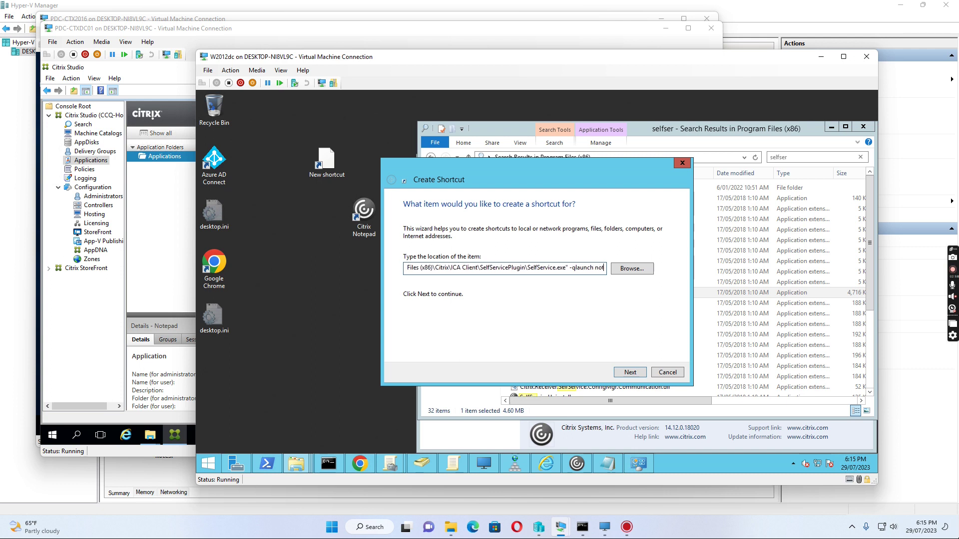
type("epad")
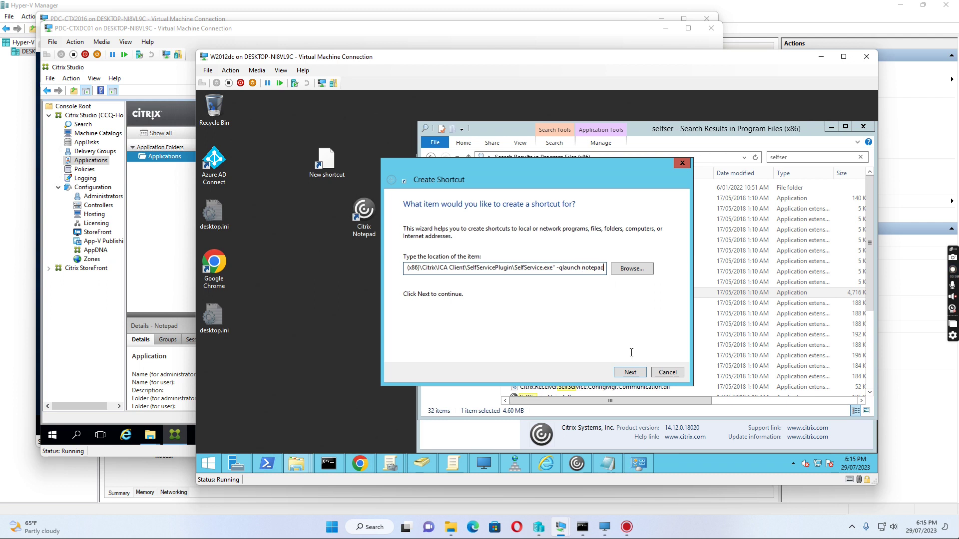
- Name the shortcut 'new citrix shortcut' and finish the wizard
left_click(630, 373)
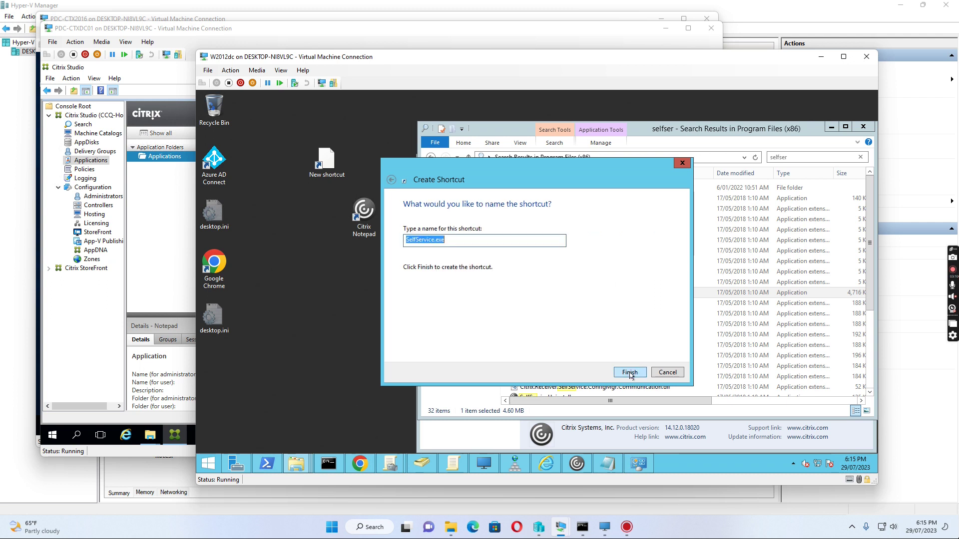
left_click(454, 240)
left_click_drag(454, 241, 411, 241)
type("new citrix shortcut")
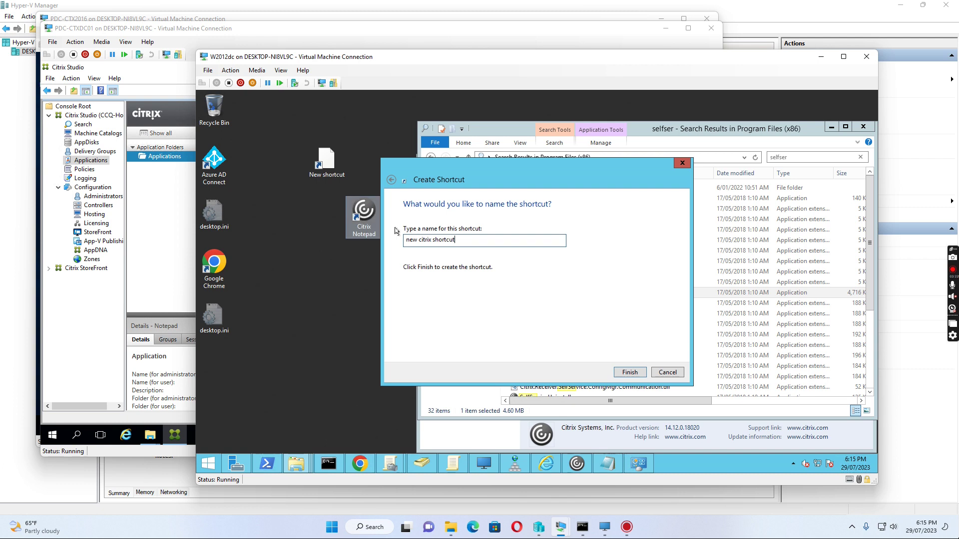
left_click(624, 372)
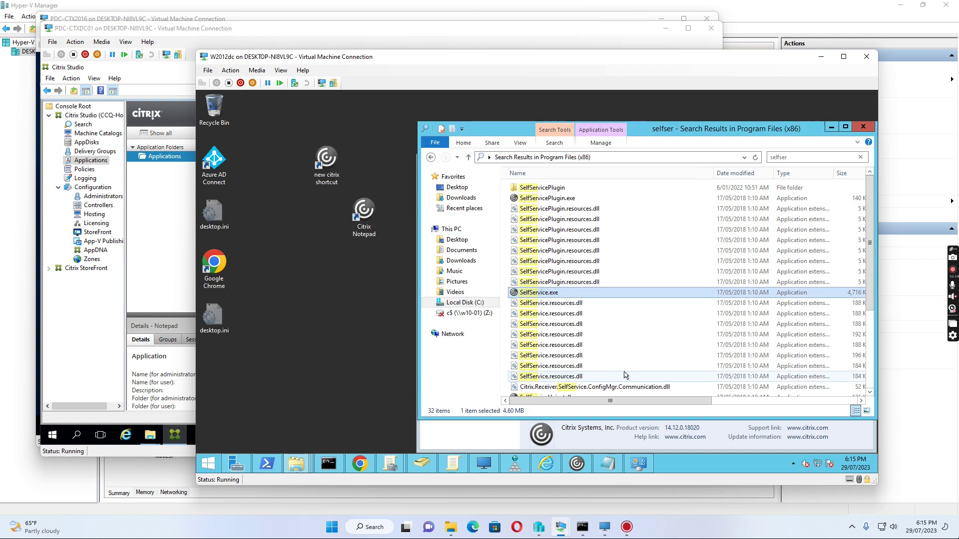
- Minimize Explorer and Programs and Features, then launch 'new citrix shortcut' from the desktop
left_click(831, 131)
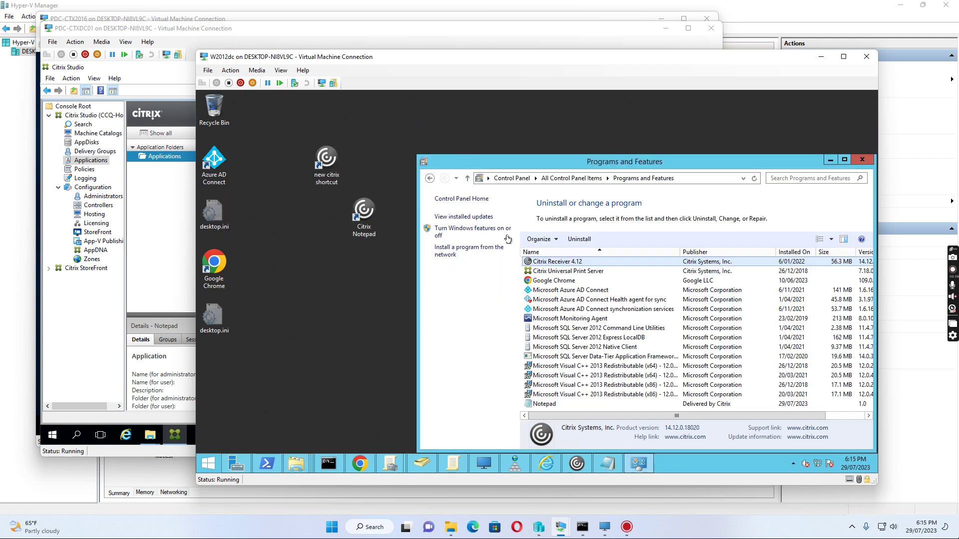
left_click(831, 160)
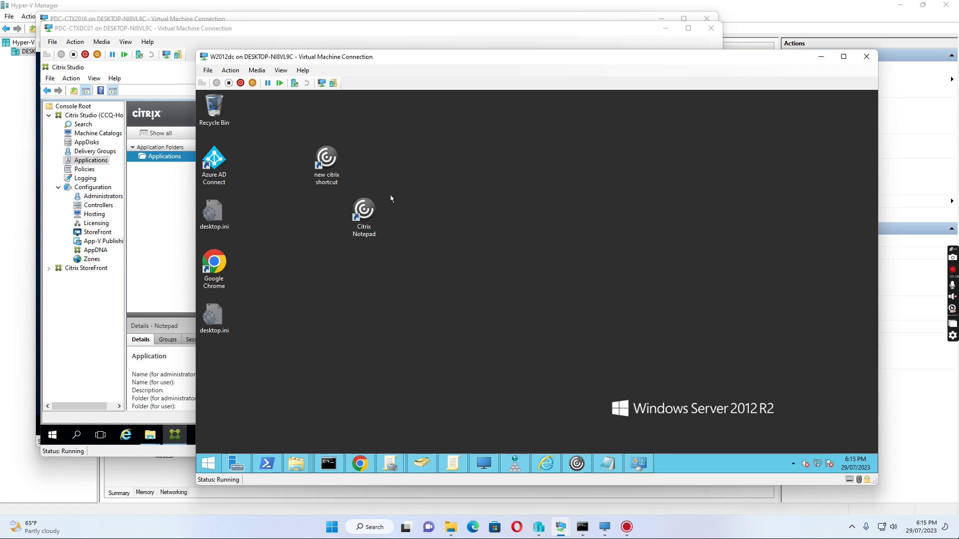
left_click(324, 161)
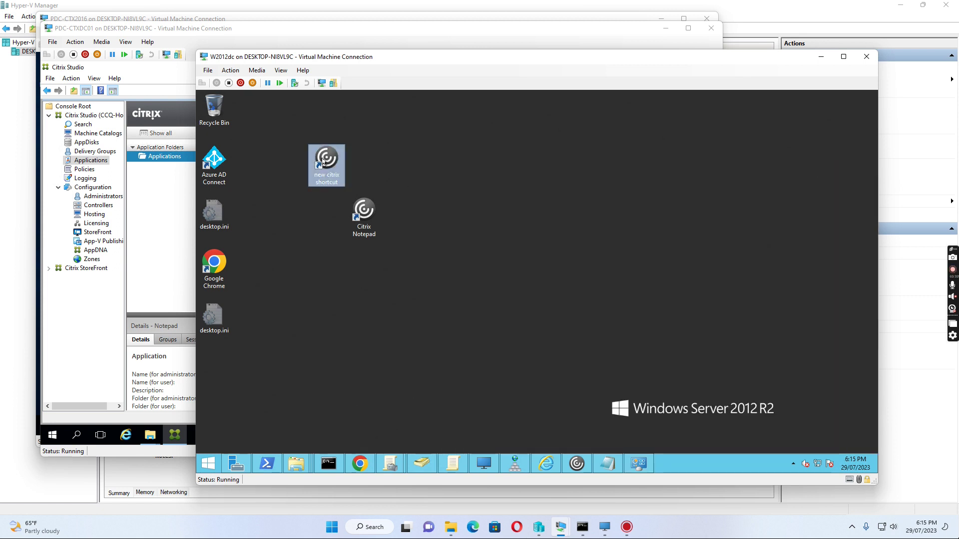
double_click(324, 160)
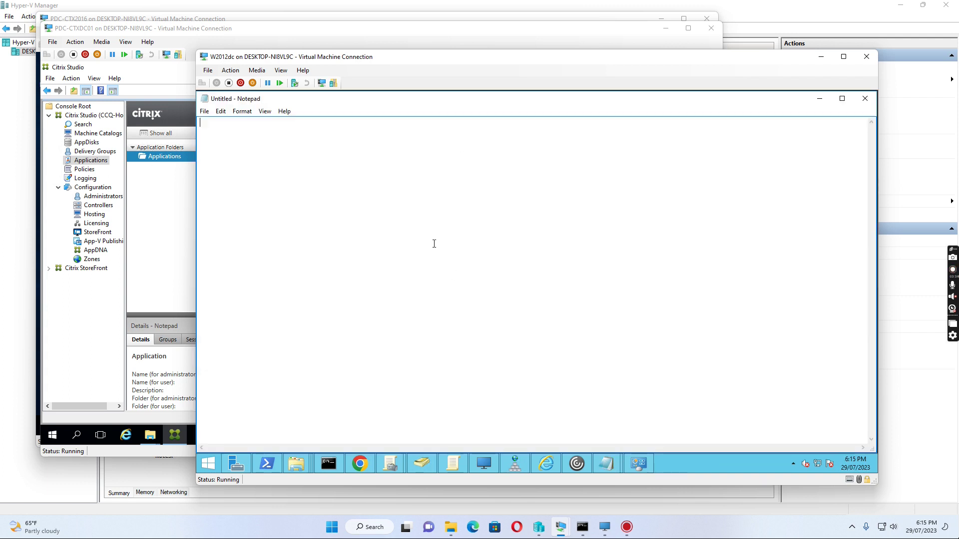
- Check the two PDC-CTX2016 Notepad sessions in Receiver's Connection Center, then close it
left_click(793, 465)
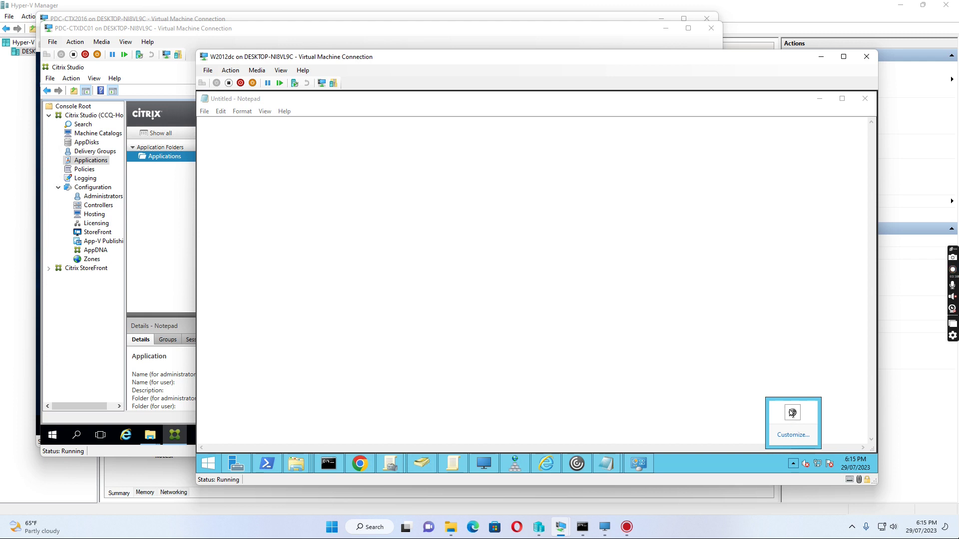
right_click(793, 413)
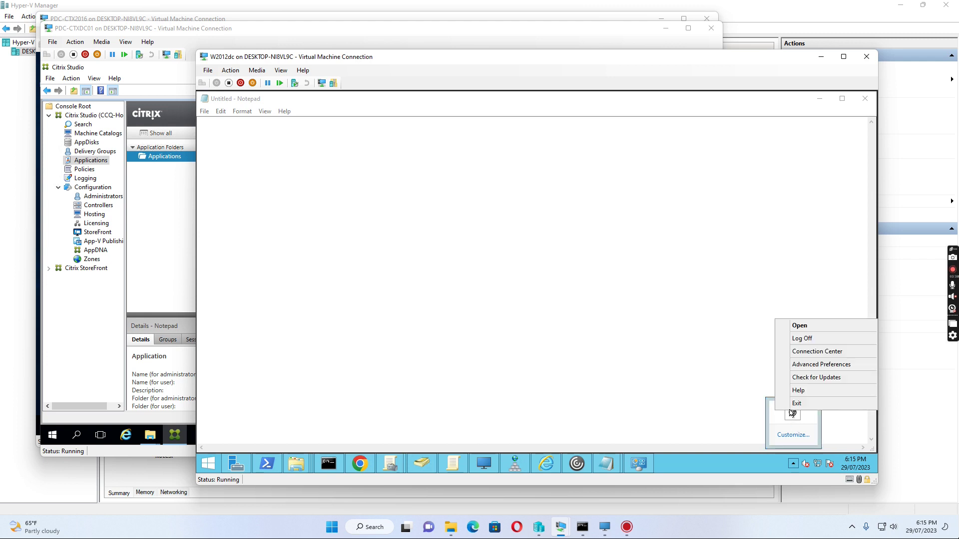
left_click(810, 353)
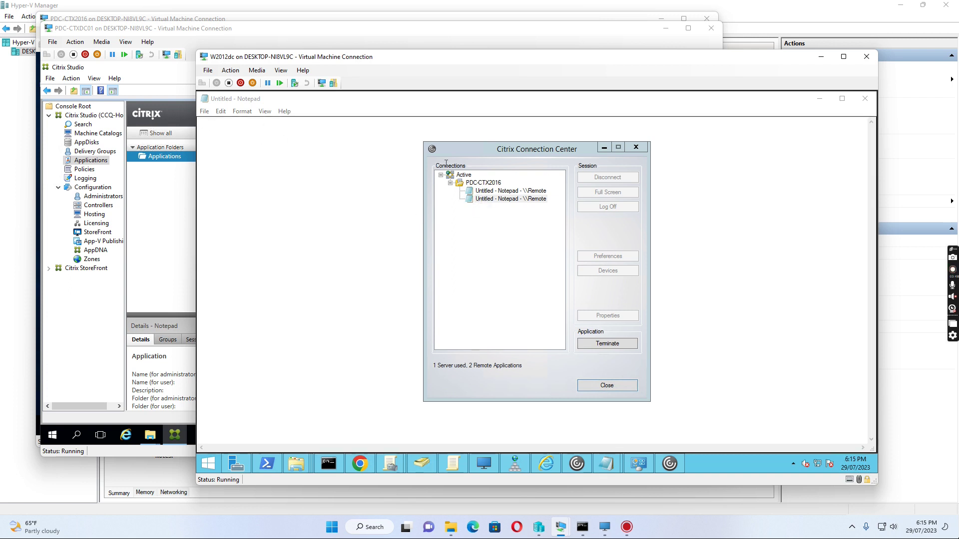
left_click(606, 384)
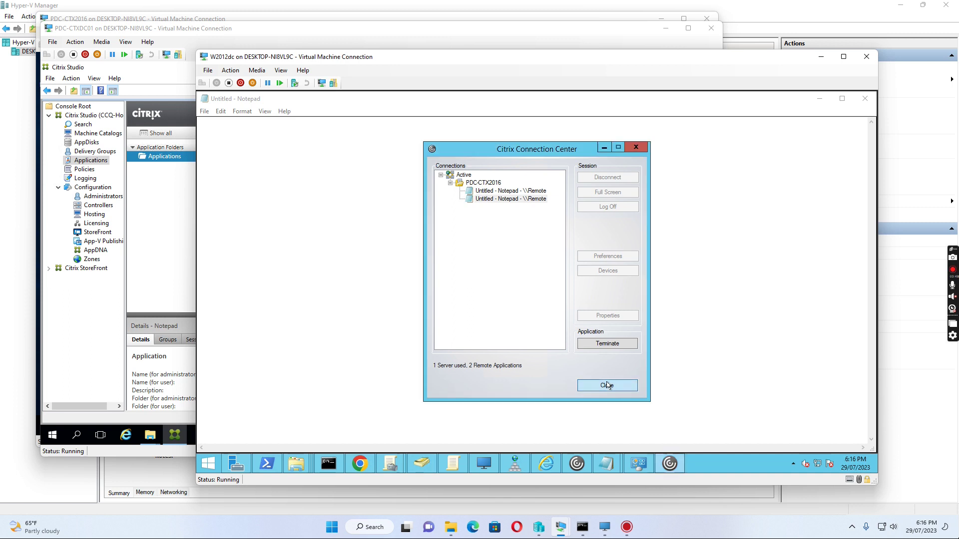
- Close Notepad and stack 'new citrix shortcut' above Citrix Notepad beside Azure AD Connect
left_click(865, 102)
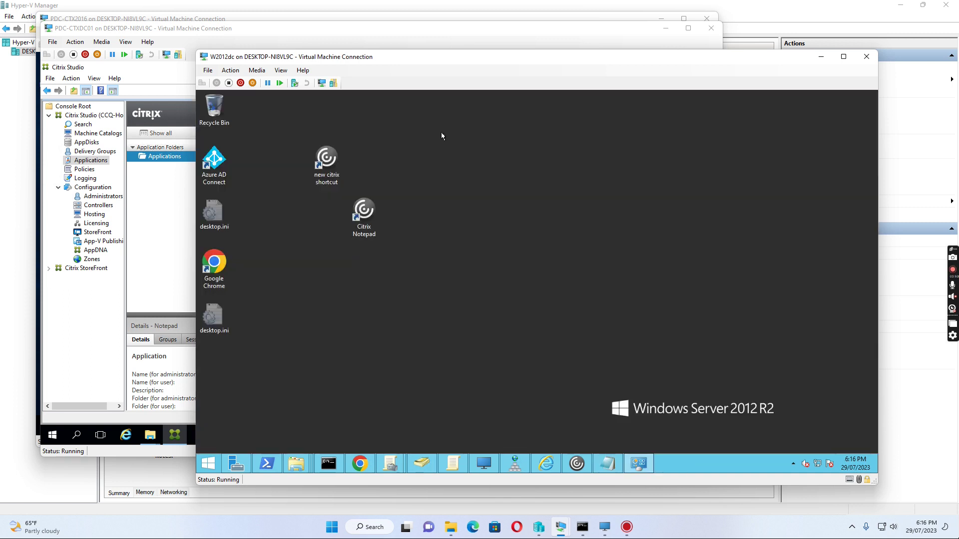
left_click_drag(326, 159, 289, 159)
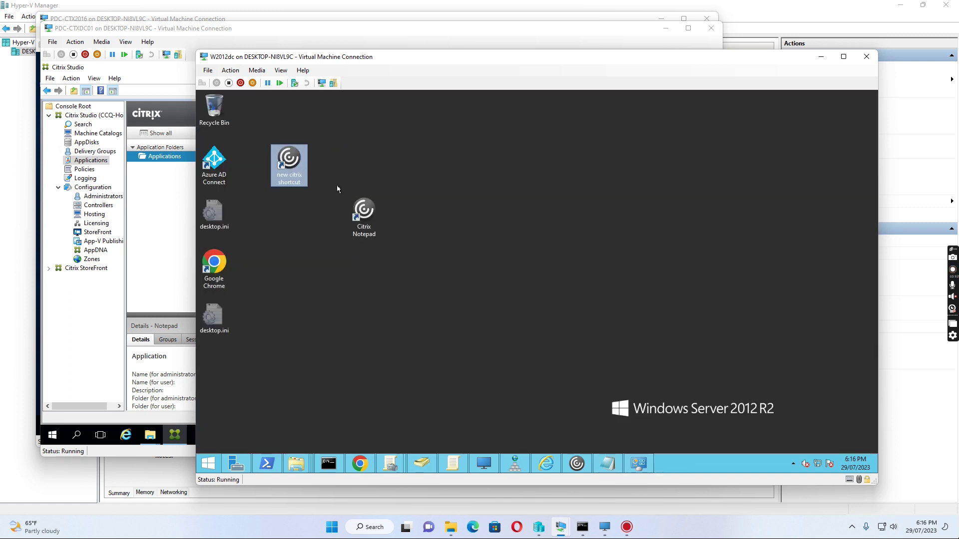
left_click(358, 214)
left_click_drag(359, 214, 284, 214)
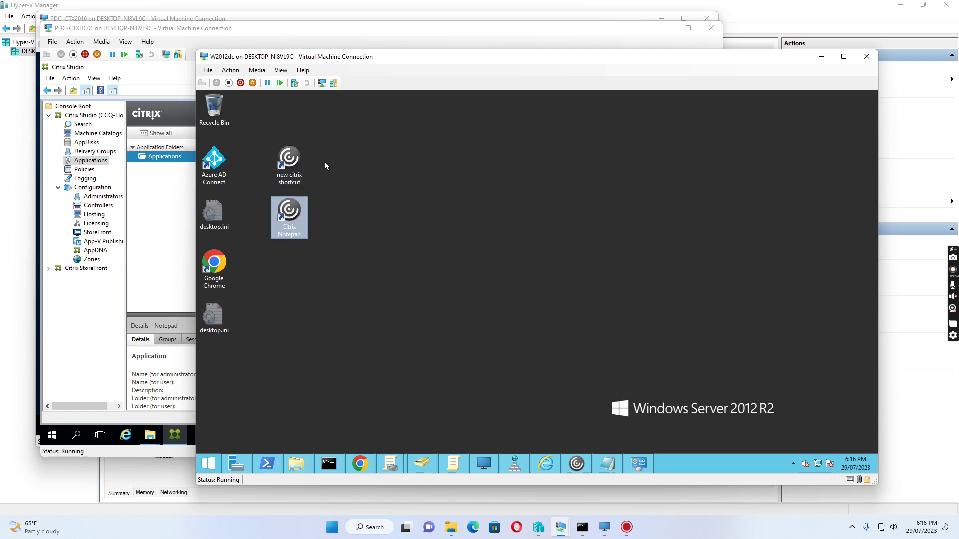